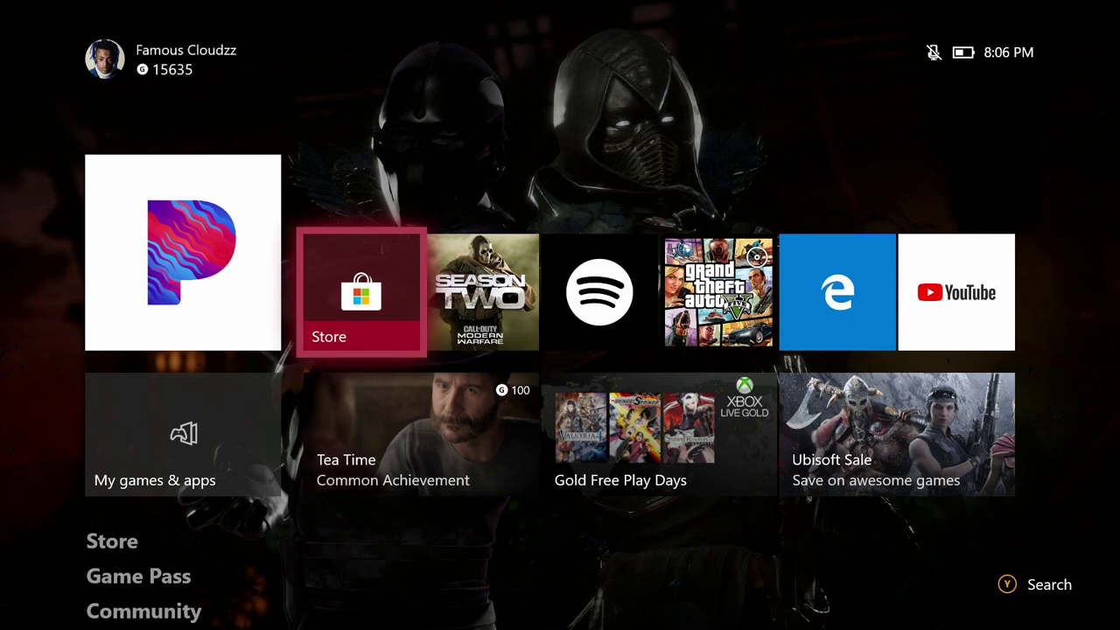
# Open the Microsoft Store from the pinned tiles on the Home screen.
pyautogui.press('Right')
pyautogui.press('Left')
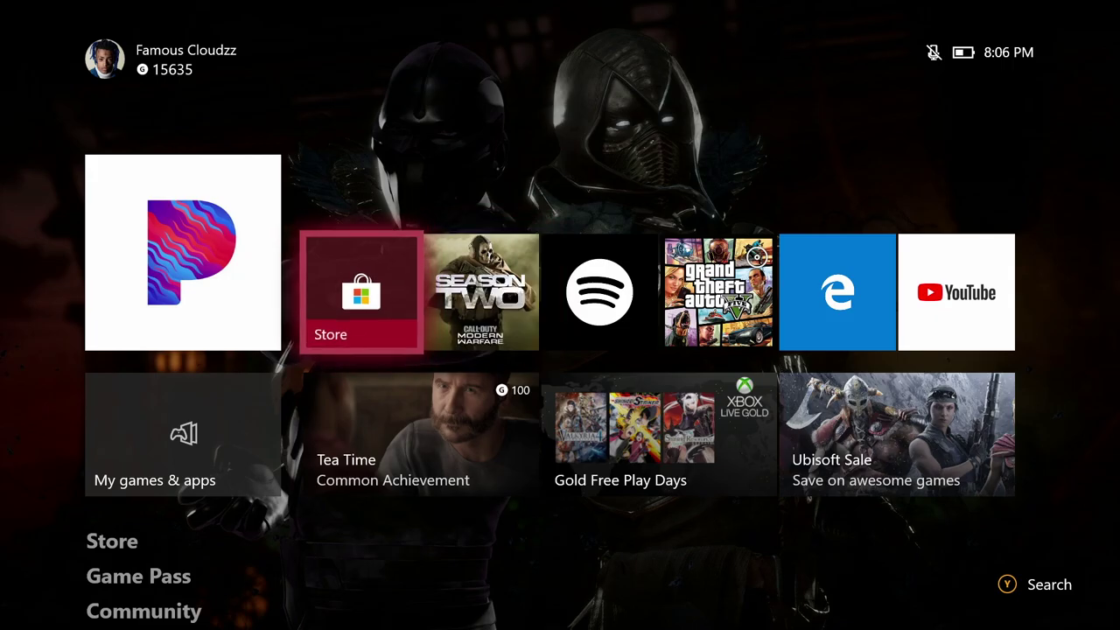
pyautogui.press('Return')
# Open the Store's Apps category page.
pyautogui.press('Down')
pyautogui.press('Down')
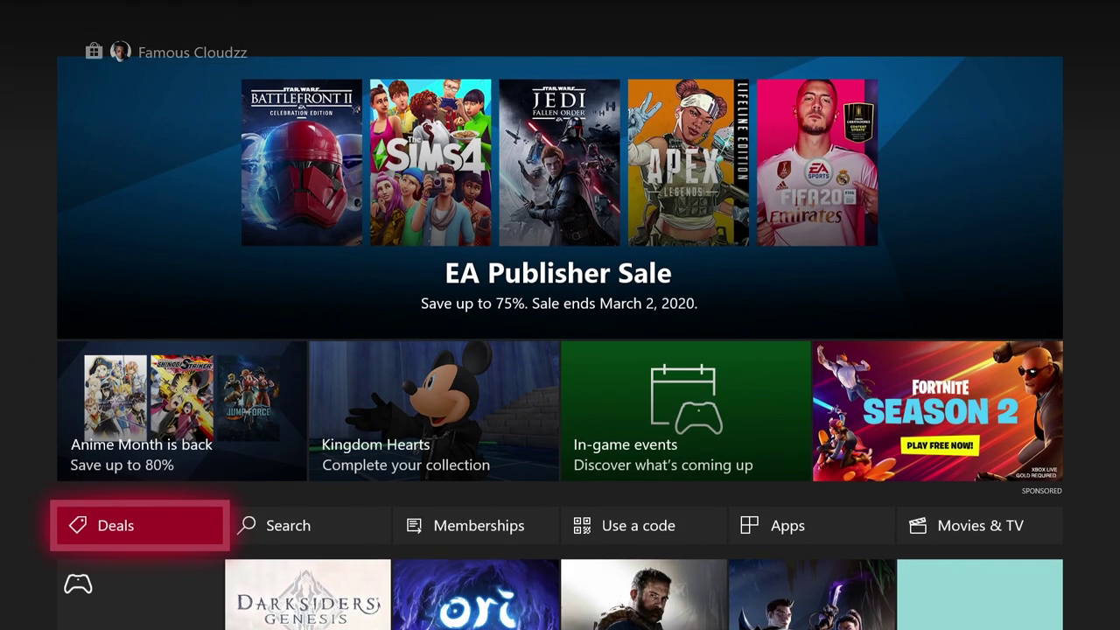
pyautogui.press('Right')
pyautogui.press('Right')
pyautogui.press('Right')
pyautogui.press('Right')
pyautogui.press('Return')
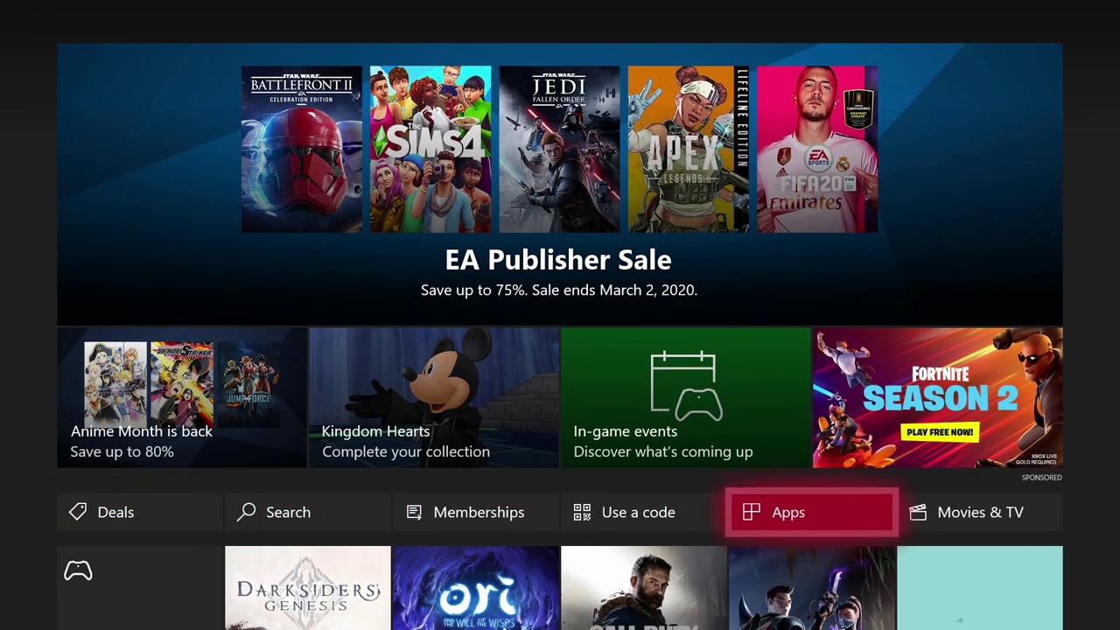
# Open Spotify Music – for Xbox One from the Apps for gamers row.
pyautogui.press('Down')
pyautogui.press('Down')
pyautogui.press('Down')
pyautogui.press('Down')
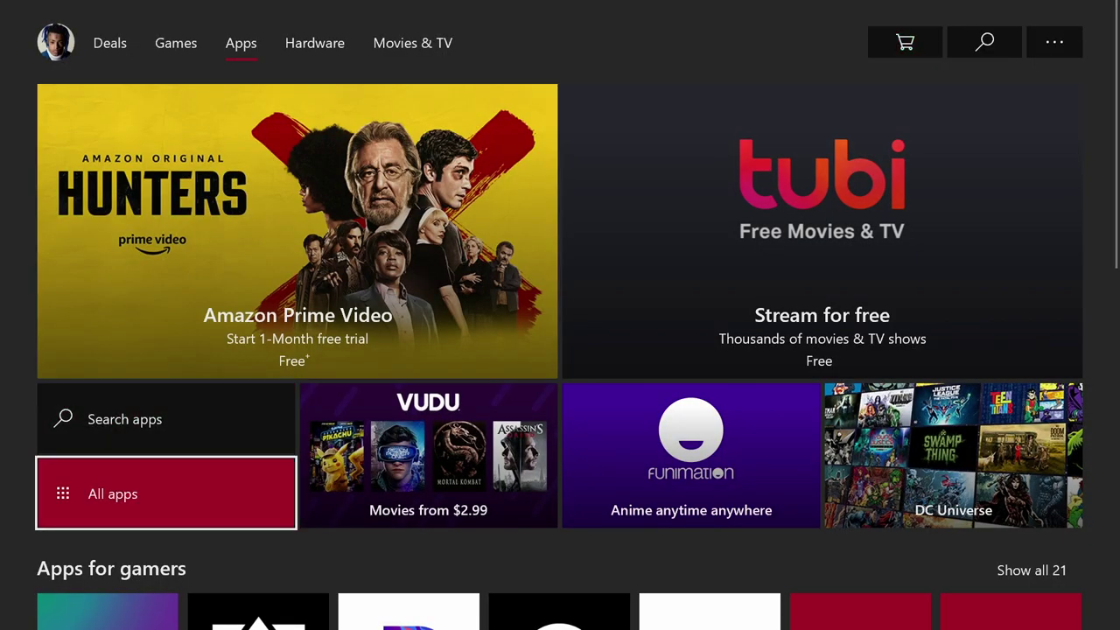
pyautogui.press('Down')
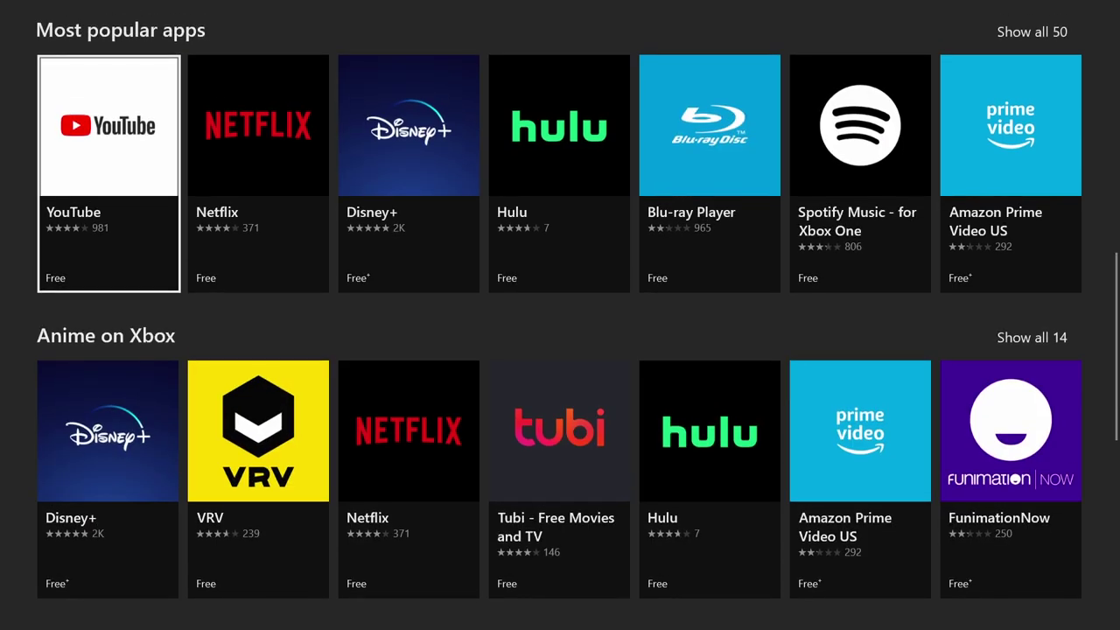
pyautogui.press('Up')
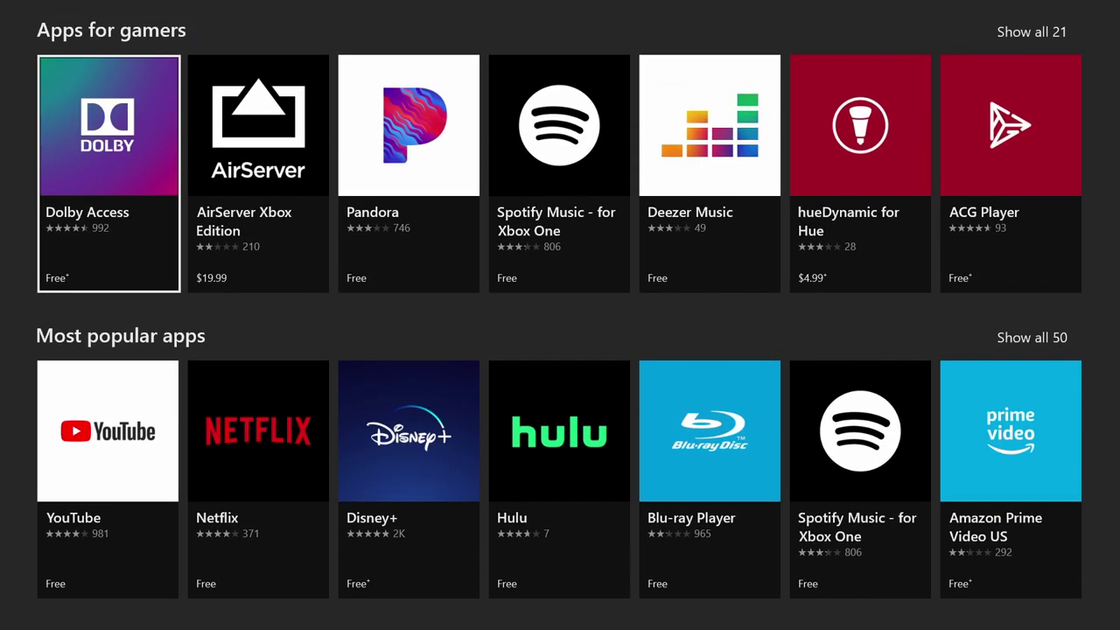
pyautogui.press('Right')
pyautogui.press('Right')
pyautogui.press('Right')
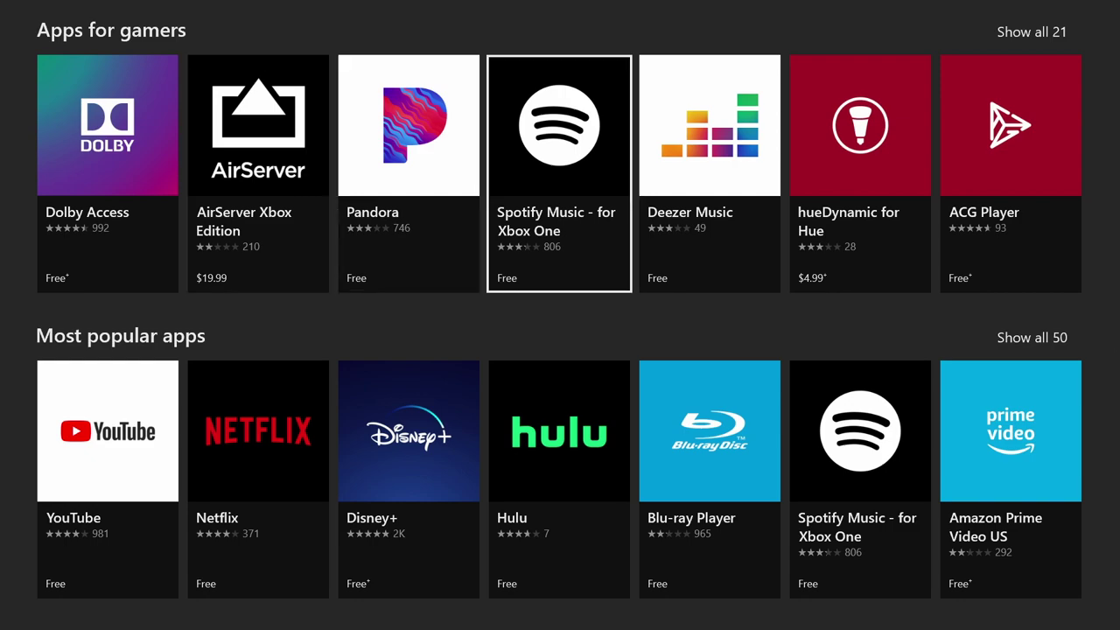
pyautogui.press('Return')
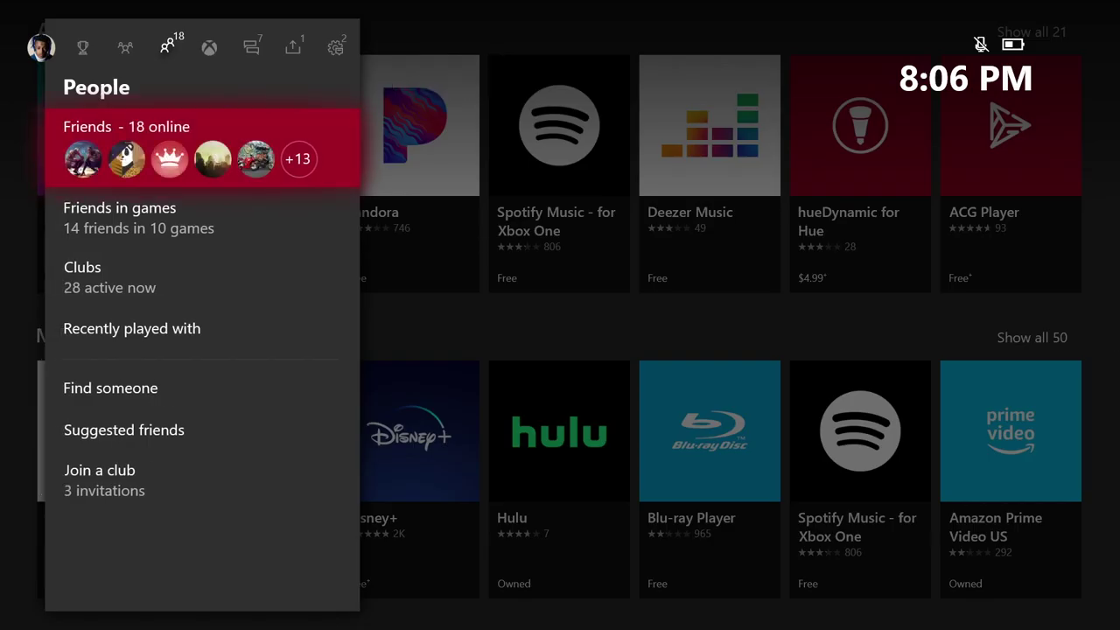
# Launch Spotify from the installed games and apps list.
pyautogui.press('Down')
pyautogui.press('Right')
pyautogui.press('Return')
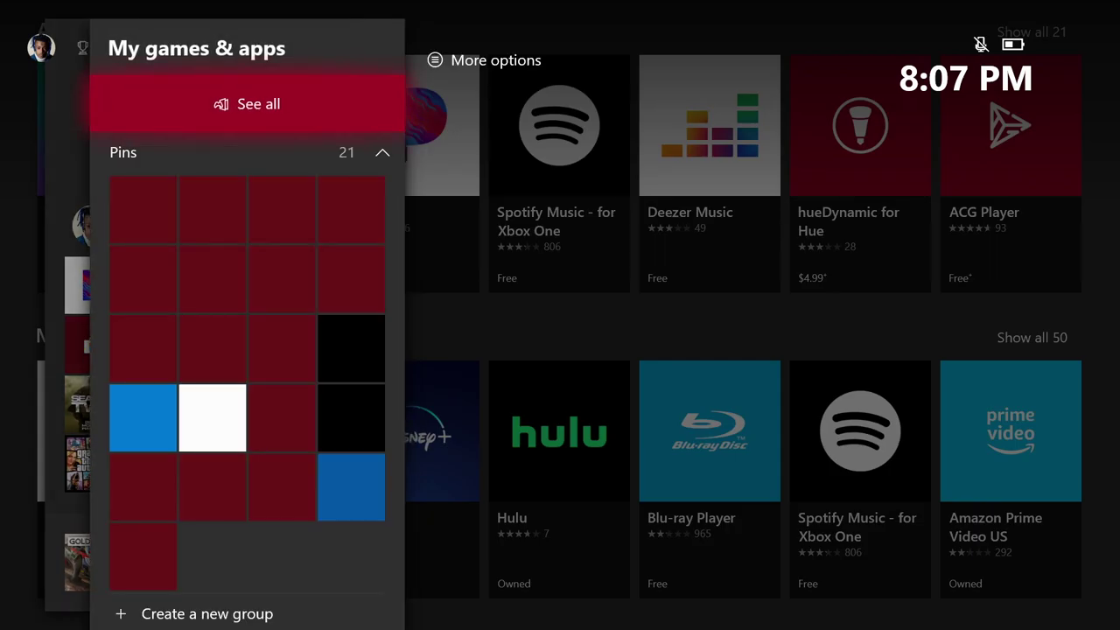
pyautogui.press('Escape')
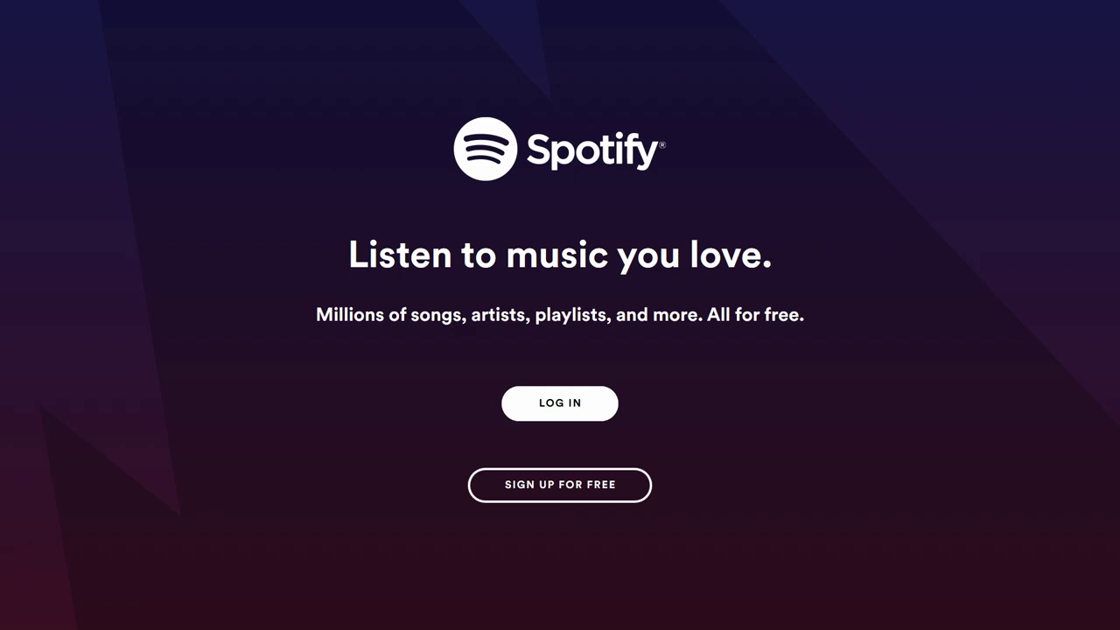
# Choose LOG IN instead of free sign-up on Spotify's welcome screen.
pyautogui.press('Down')
pyautogui.press('Up')
pyautogui.press('Return')
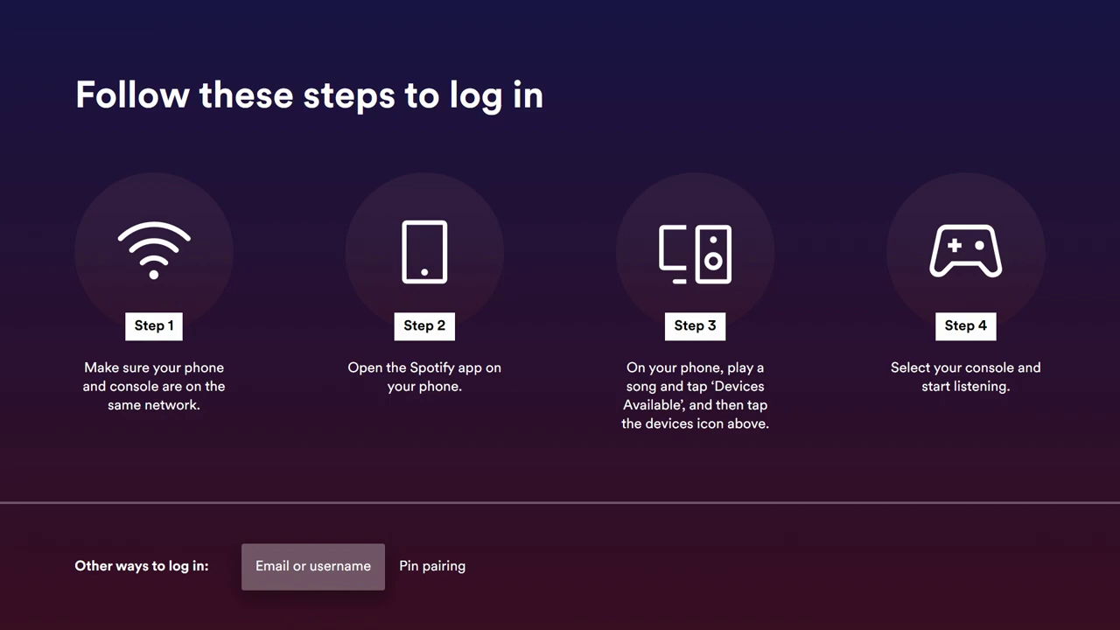
# Pick the Pin pairing option over Email or username to sign in to Spotify.
pyautogui.press('Right')
pyautogui.press('Left')
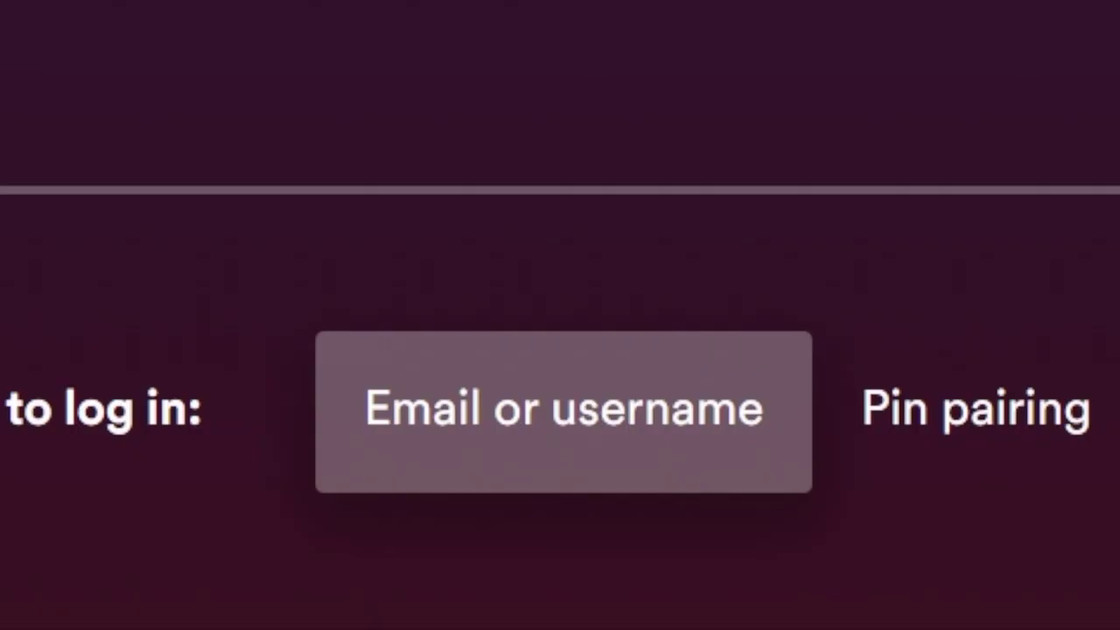
pyautogui.press('Right')
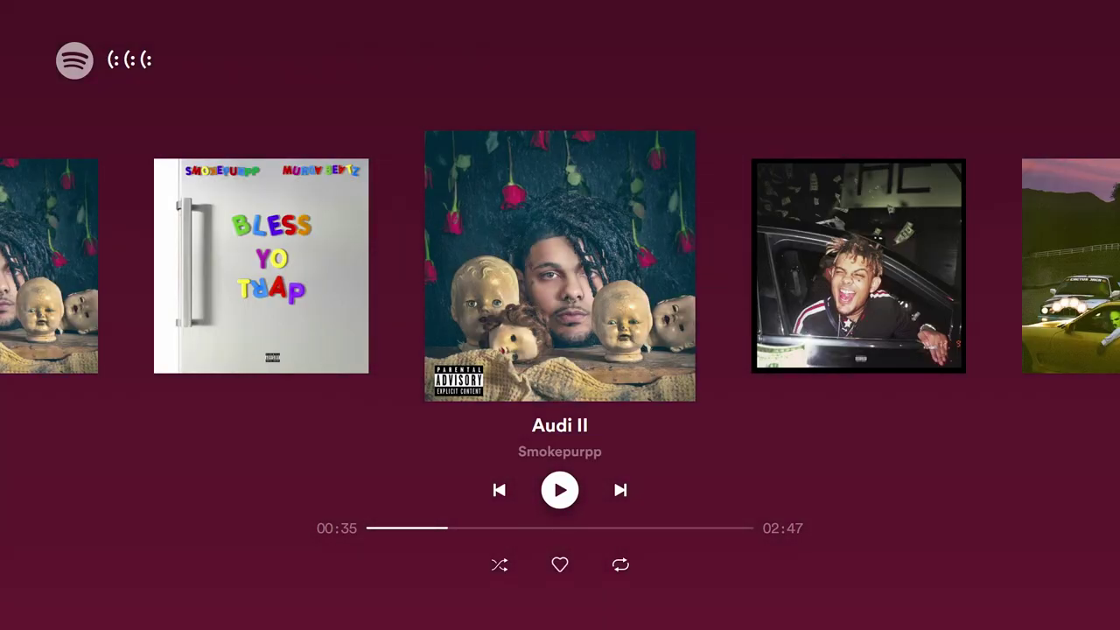
# Return to Spotify Home and open the recently played (: (: (: playlist.
pyautogui.click(620, 491)
pyautogui.press('Left')
pyautogui.press('Return')
pyautogui.press('Escape')
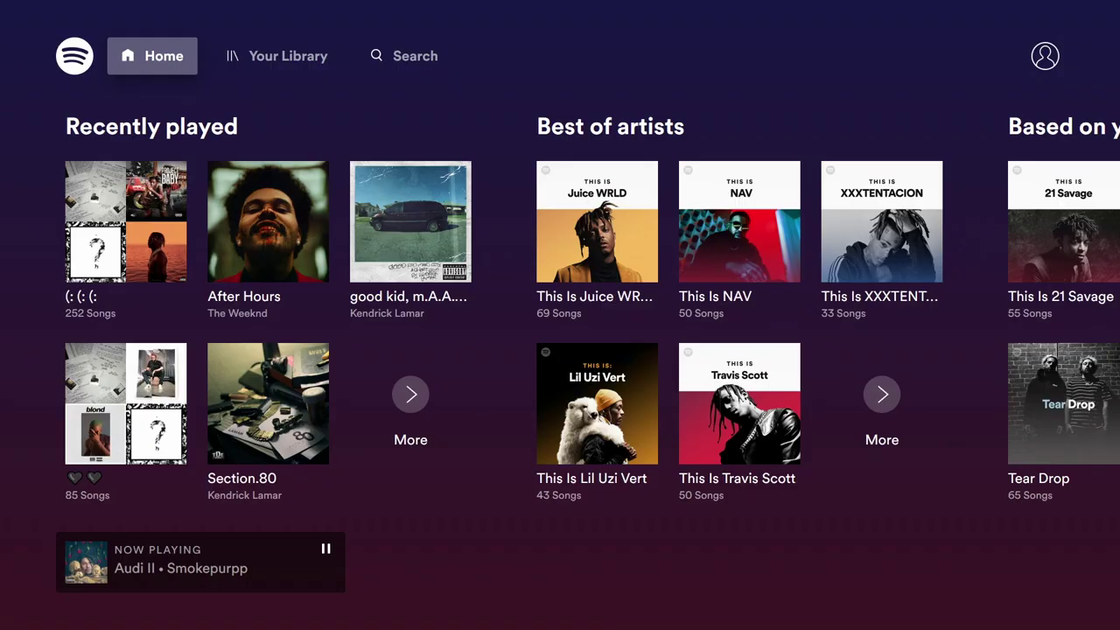
pyautogui.press('Right')
pyautogui.press('Right')
pyautogui.press('Right')
pyautogui.press('Down')
pyautogui.press('Return')
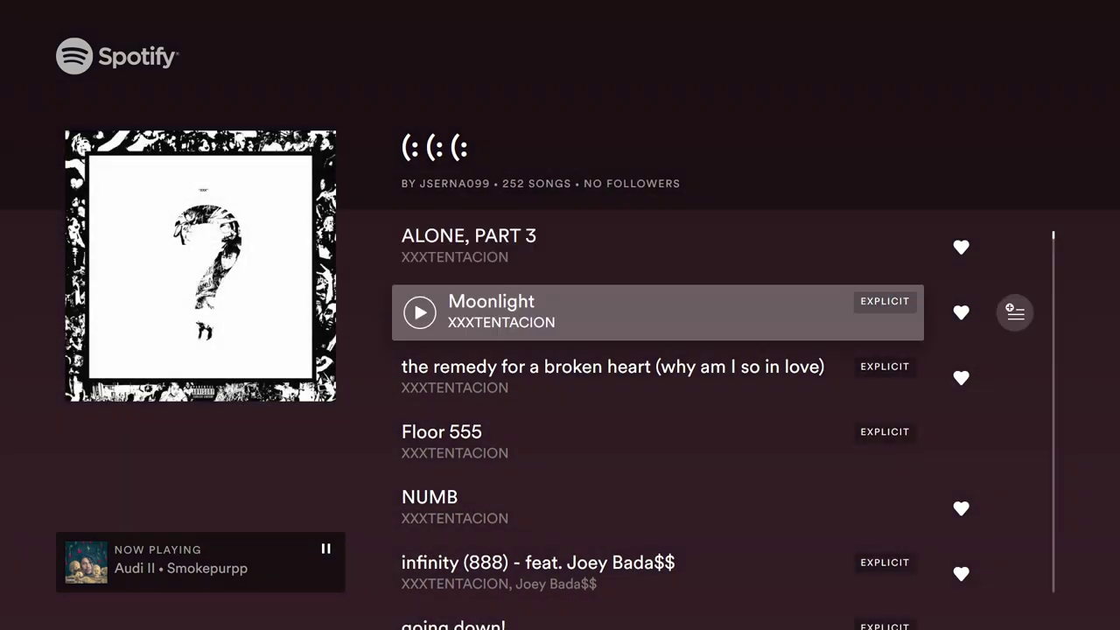
# Start playing the whole (: (: (: playlist from its header.
pyautogui.press('Down')
pyautogui.press('Down')
pyautogui.press('Down')
pyautogui.press('Down')
pyautogui.press('Down')
pyautogui.press('Down')
pyautogui.press('Down')
pyautogui.press('Down')
pyautogui.press('Up')
pyautogui.press('Up')
pyautogui.press('Up')
pyautogui.press('Up')
pyautogui.press('Up')
pyautogui.press('Up')
pyautogui.press('Up')
pyautogui.press('Up')
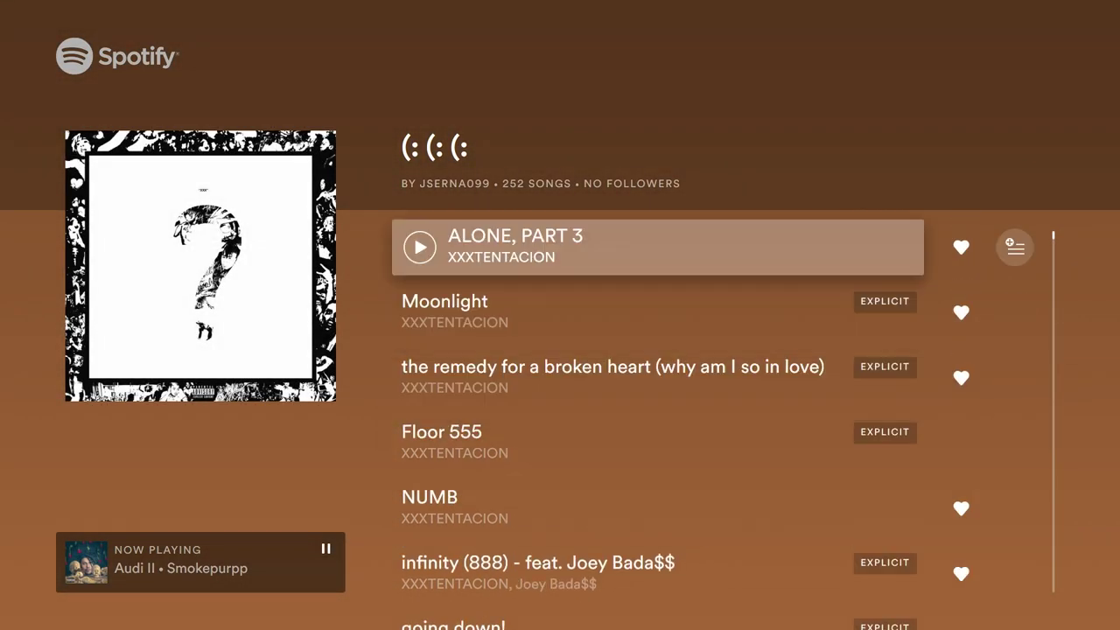
pyautogui.press('Up')
pyautogui.press('Left')
pyautogui.press('Right')
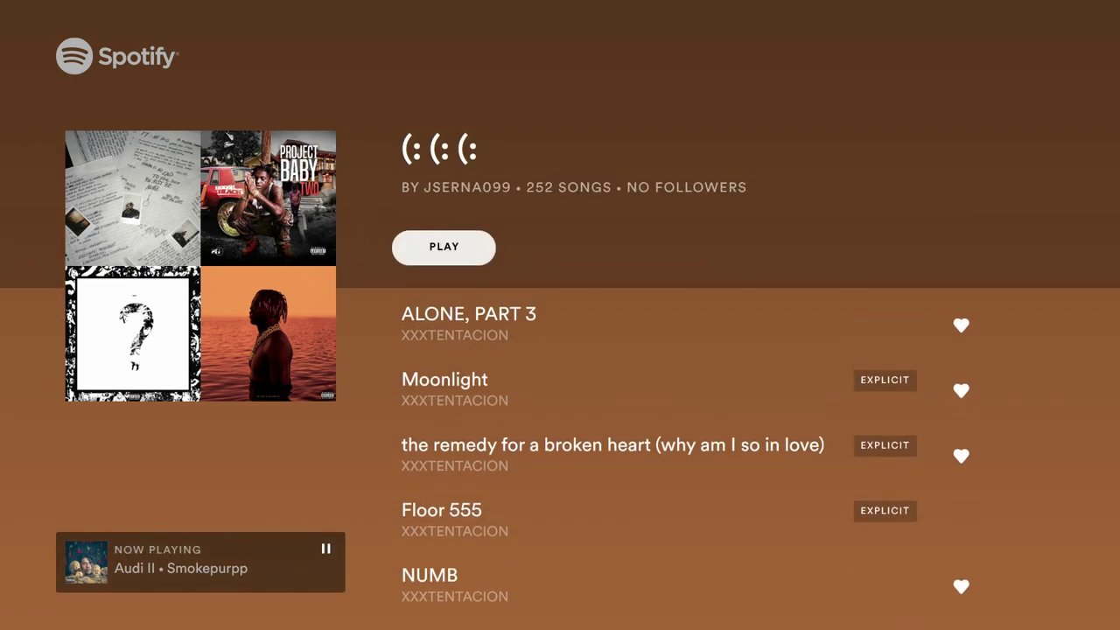
pyautogui.press('Return')
pyautogui.press('Return')
pyautogui.press('Return')
pyautogui.press('Return')
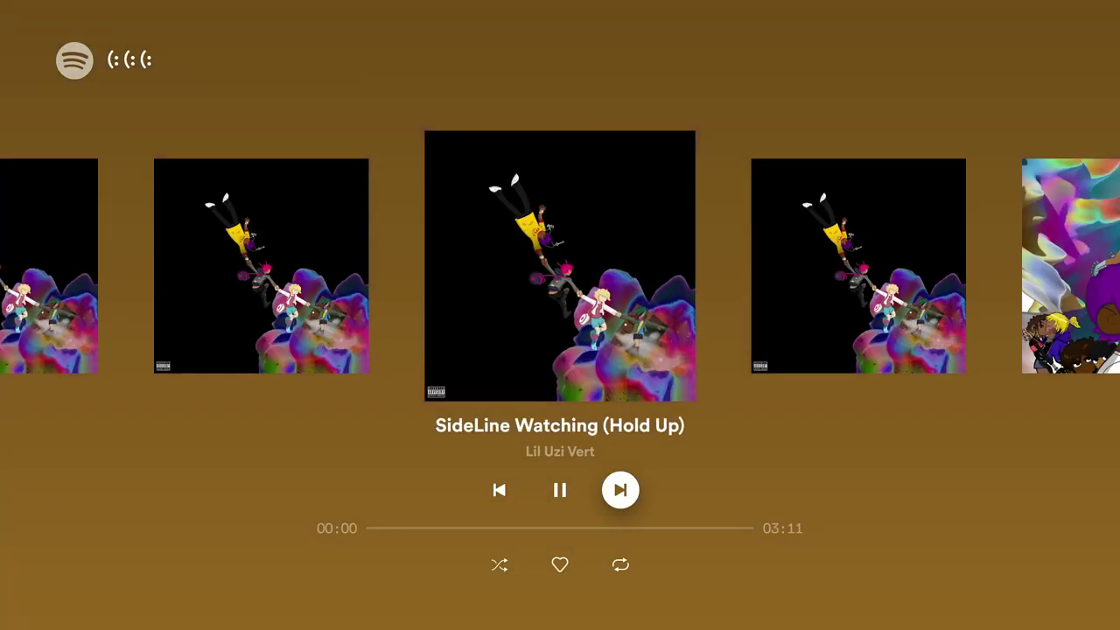
# Skip to XXXTENTACION's Depression & Obsession, pause it, and bring up the Xbox guide.
pyautogui.press('Return')
pyautogui.press('Return')
pyautogui.press('Return')
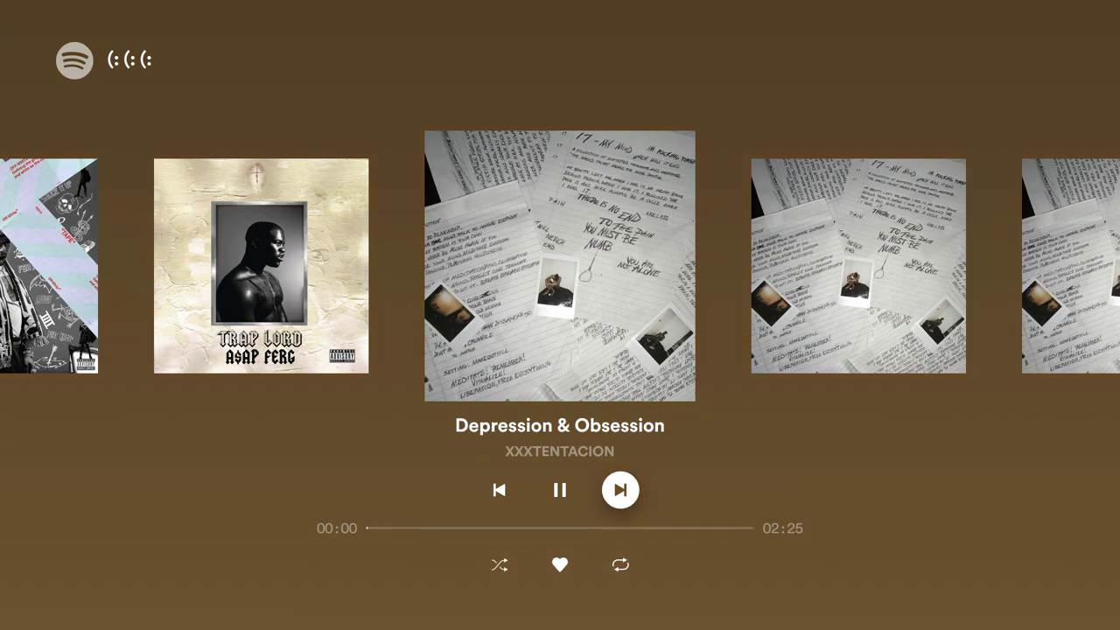
pyautogui.press('Left')
pyautogui.press('Return')
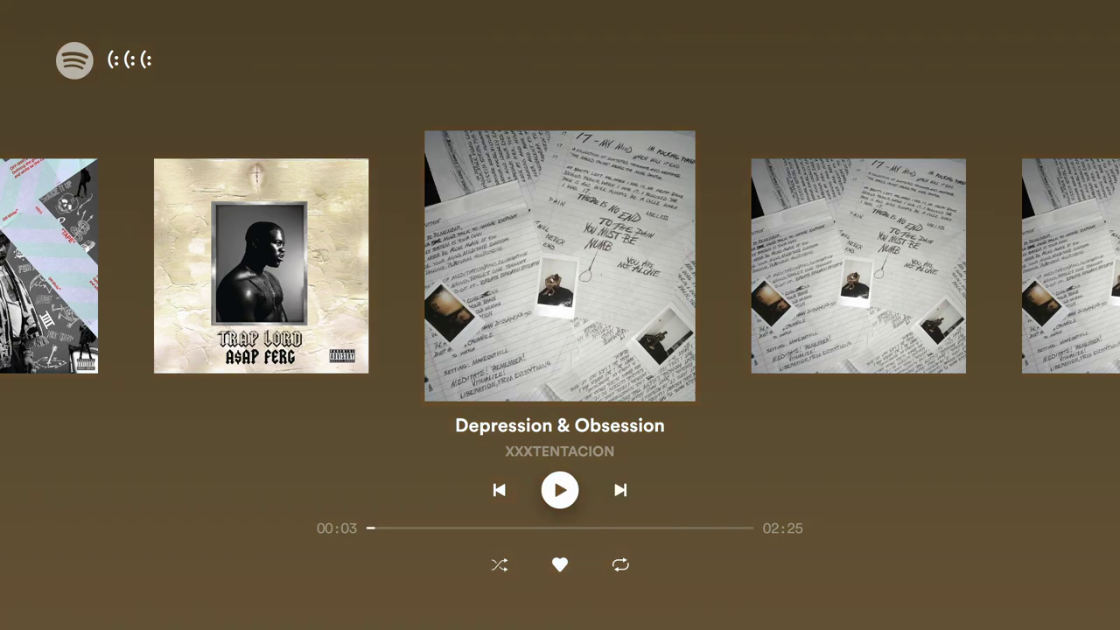
pyautogui.press('super')
pyautogui.press('Down')
pyautogui.press('Down')
pyautogui.press('Down')
pyautogui.press('Down')
pyautogui.press('Down')
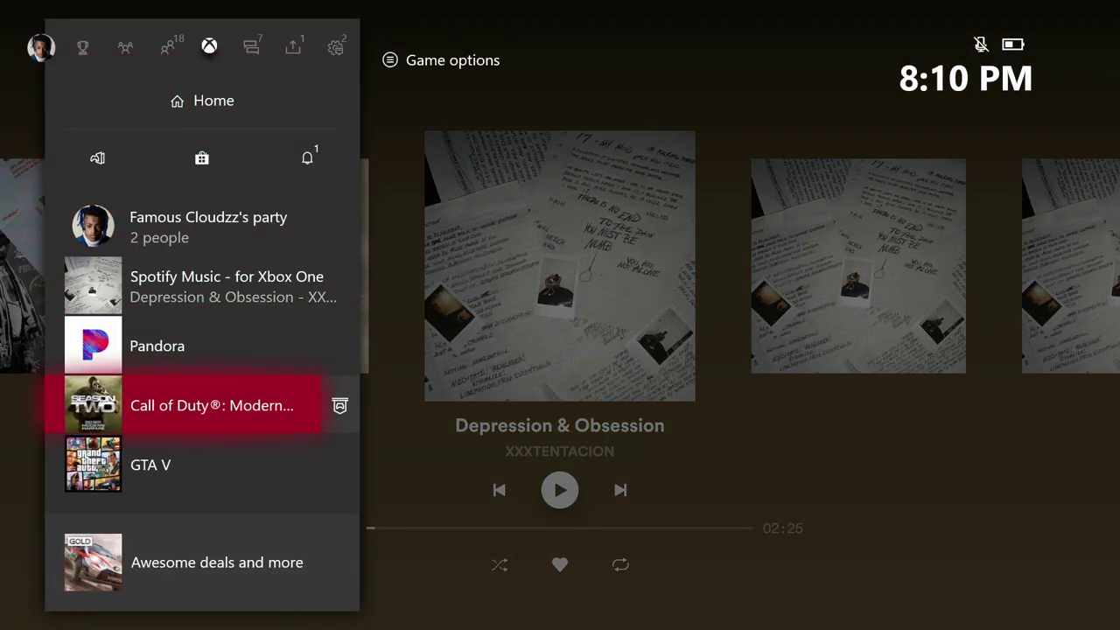
# Launch Call of Duty: Modern Warfare, dismiss the Xbox Live error, and enter Multiplayer.
pyautogui.press('Return')
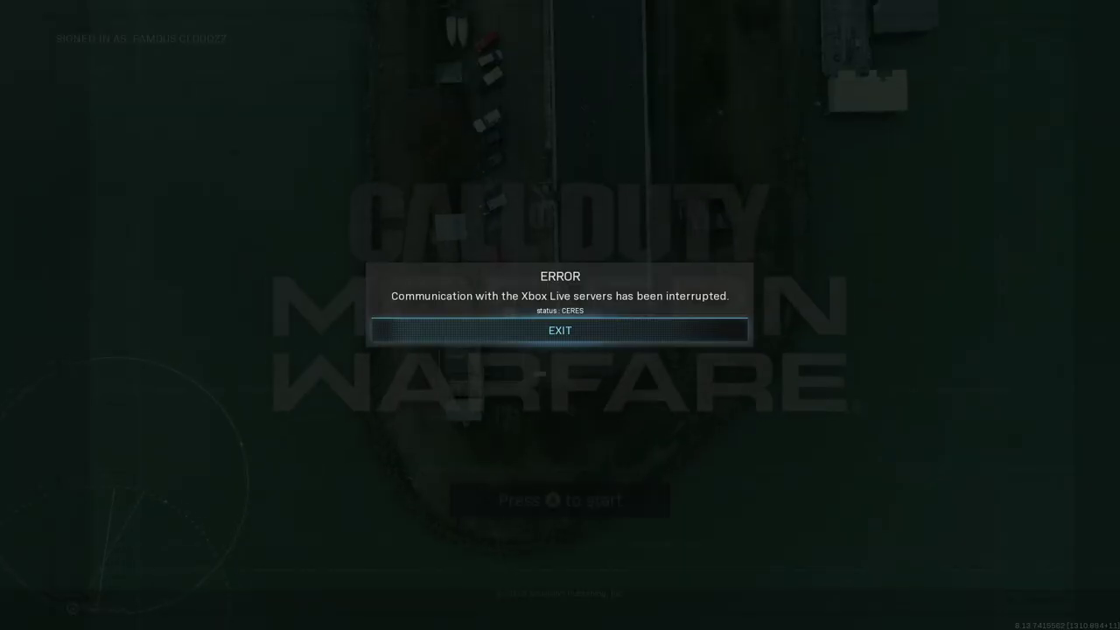
pyautogui.press('Return')
pyautogui.press('Return')
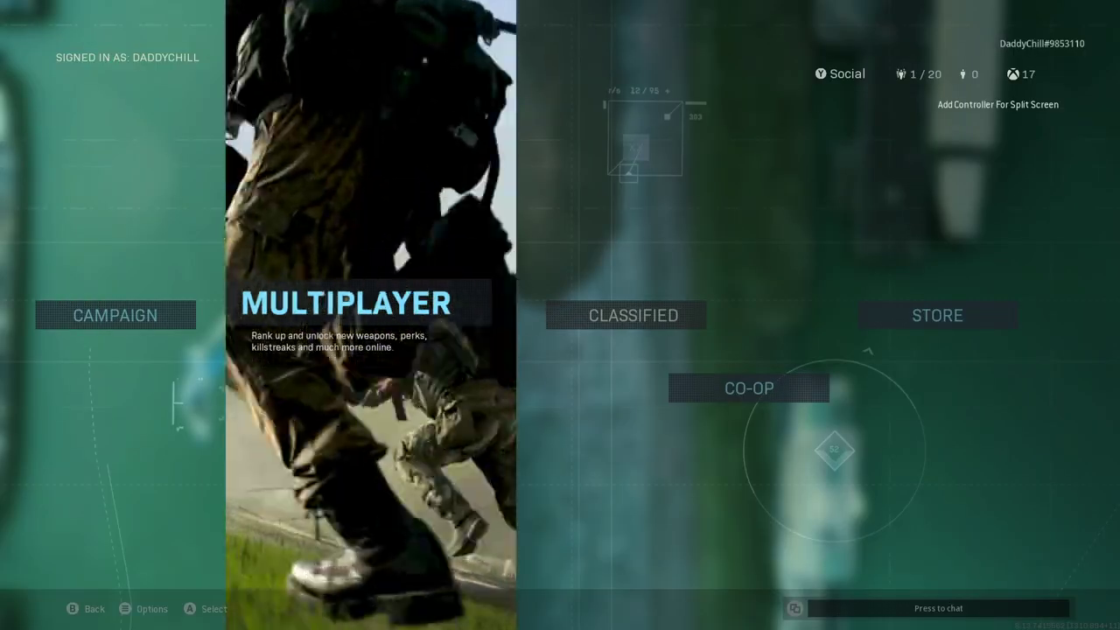
pyautogui.press('Return')
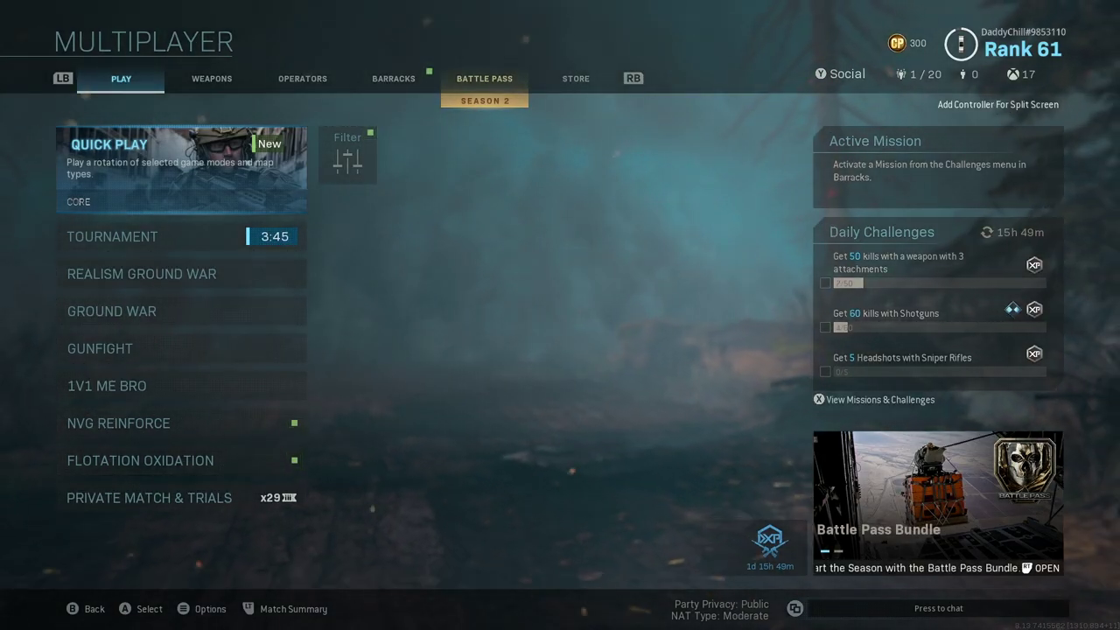
# Switch to the Multiplayer Store tab, then return to the Xbox Home dashboard.
pyautogui.press('e')
pyautogui.press('q')
pyautogui.press('q')
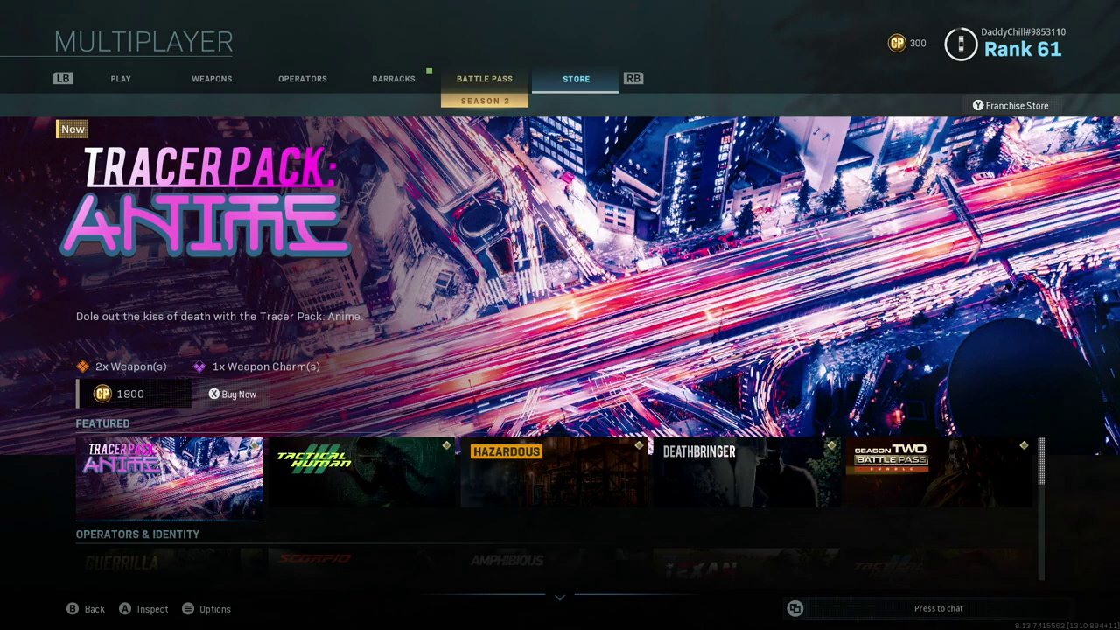
pyautogui.press('Escape')
pyautogui.press('super')
pyautogui.press('Return')
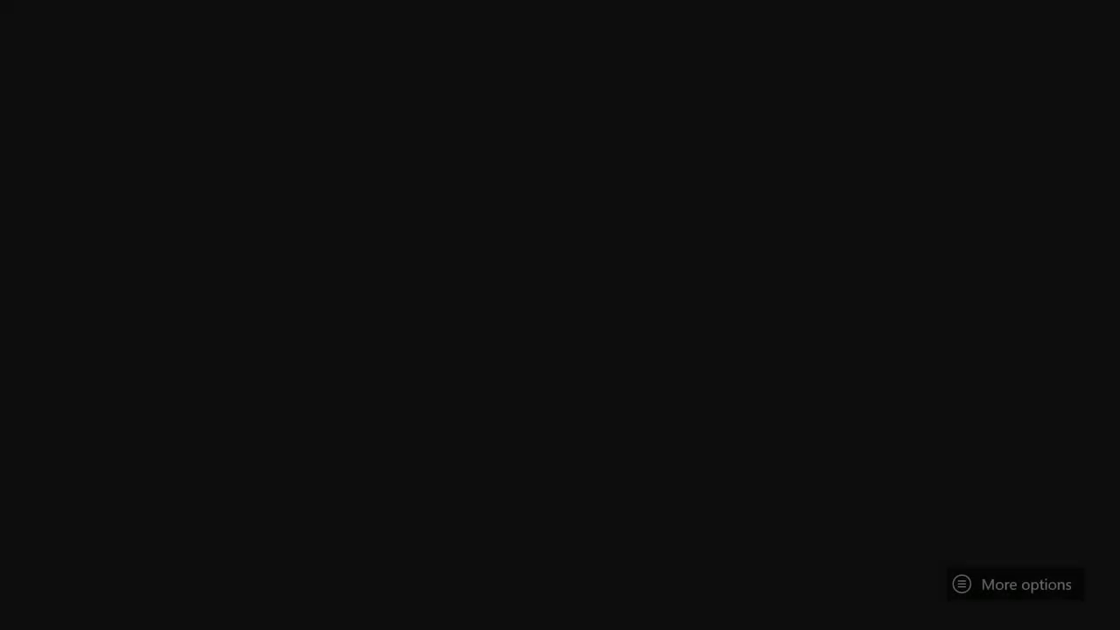
# Launch Spotify from the Home screen tiles.
pyautogui.press('Right')
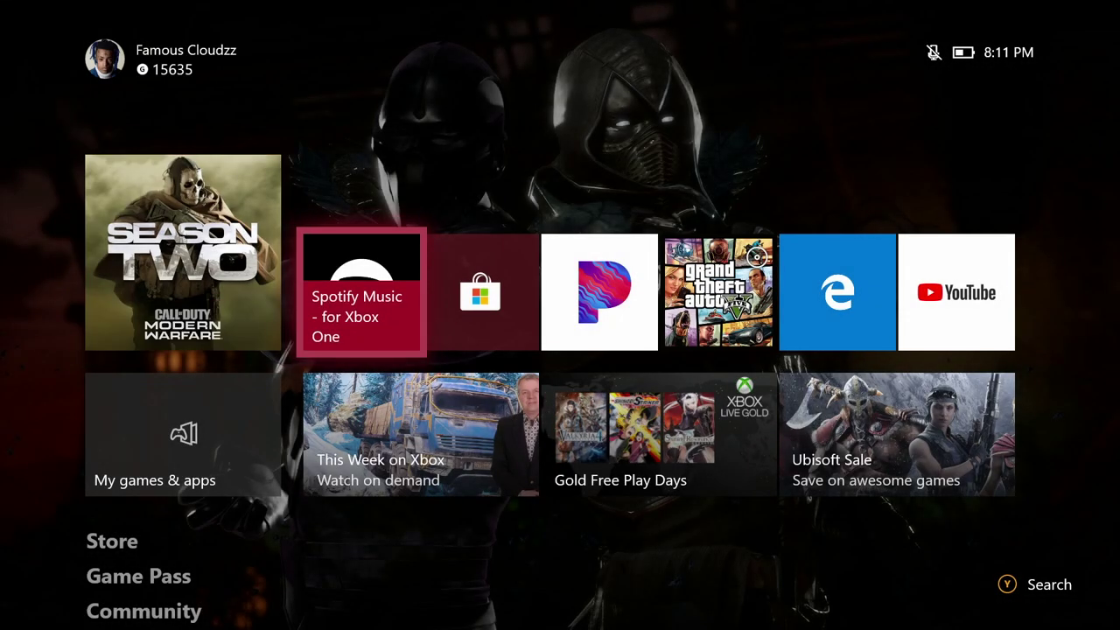
pyautogui.press('super')
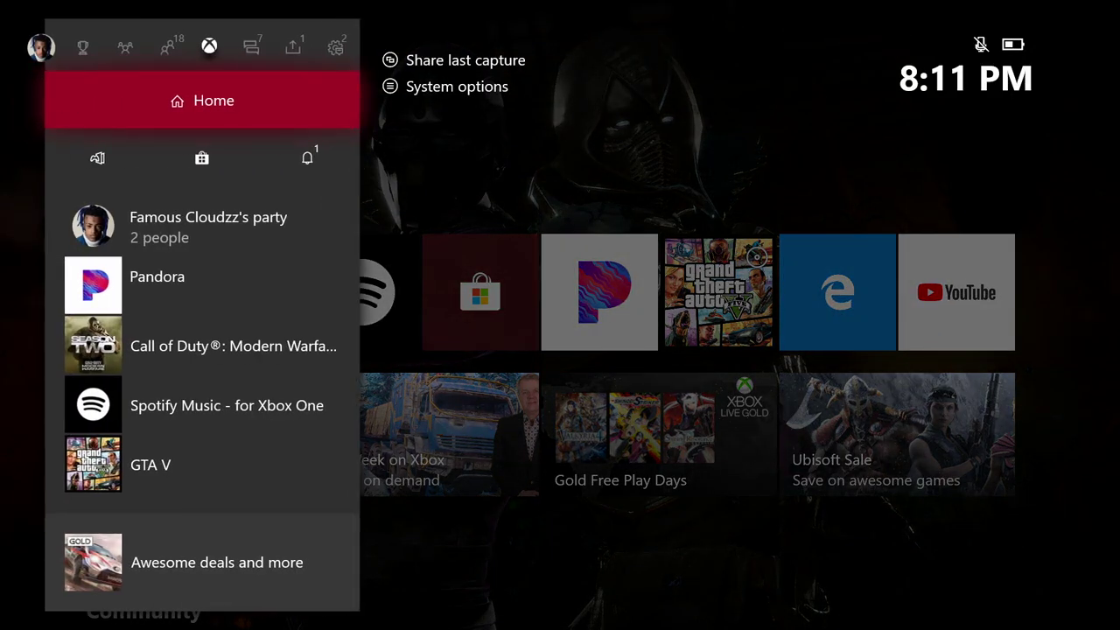
pyautogui.press('Down')
pyautogui.press('Down')
pyautogui.press('Down')
pyautogui.press('Down')
pyautogui.press('Down')
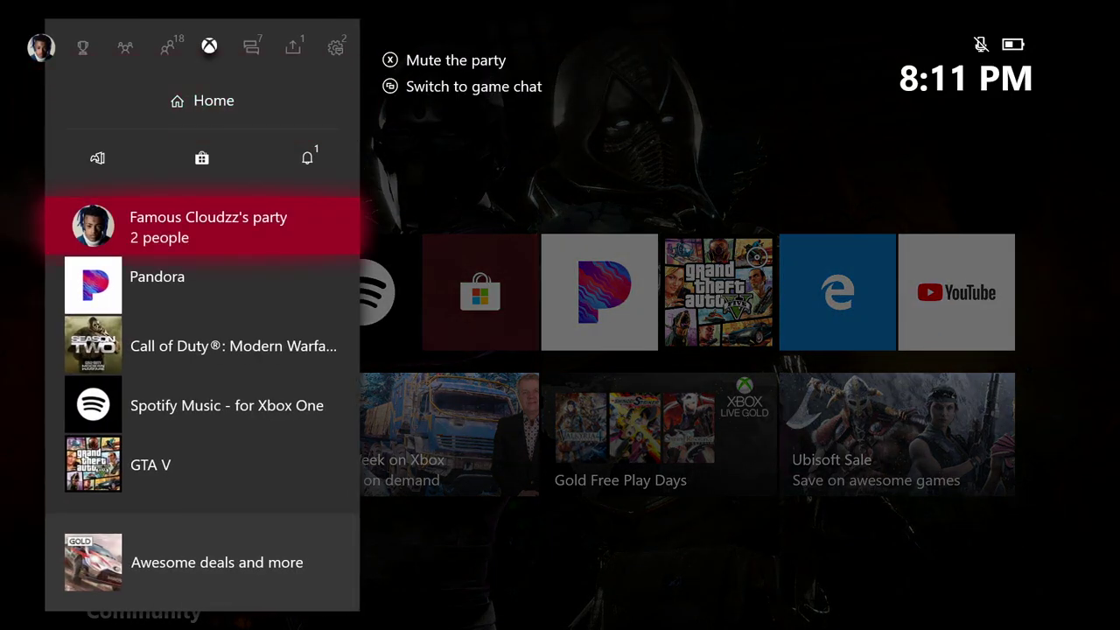
pyautogui.press('Escape')
pyautogui.press('Right')
pyautogui.press('Left')
pyautogui.press('Right')
pyautogui.press('Right')
pyautogui.press('Down')
pyautogui.press('Down')
pyautogui.press('Return')
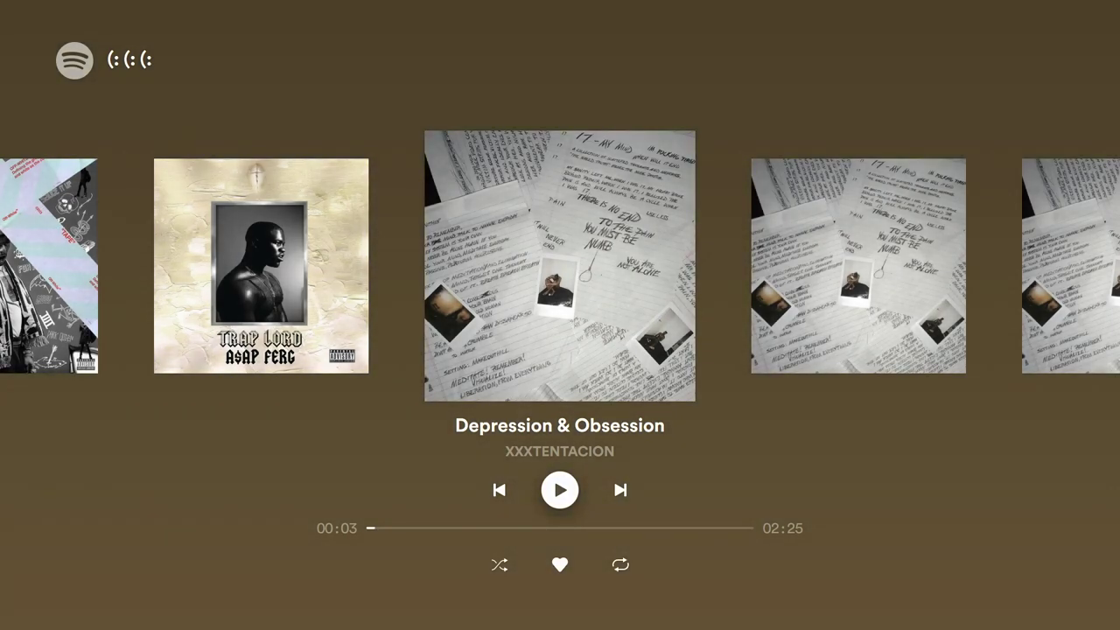
# Play XXXTENTACION's Look At Me! from the (: (: (: playlist, then open the Xbox guide.
pyautogui.press('Right')
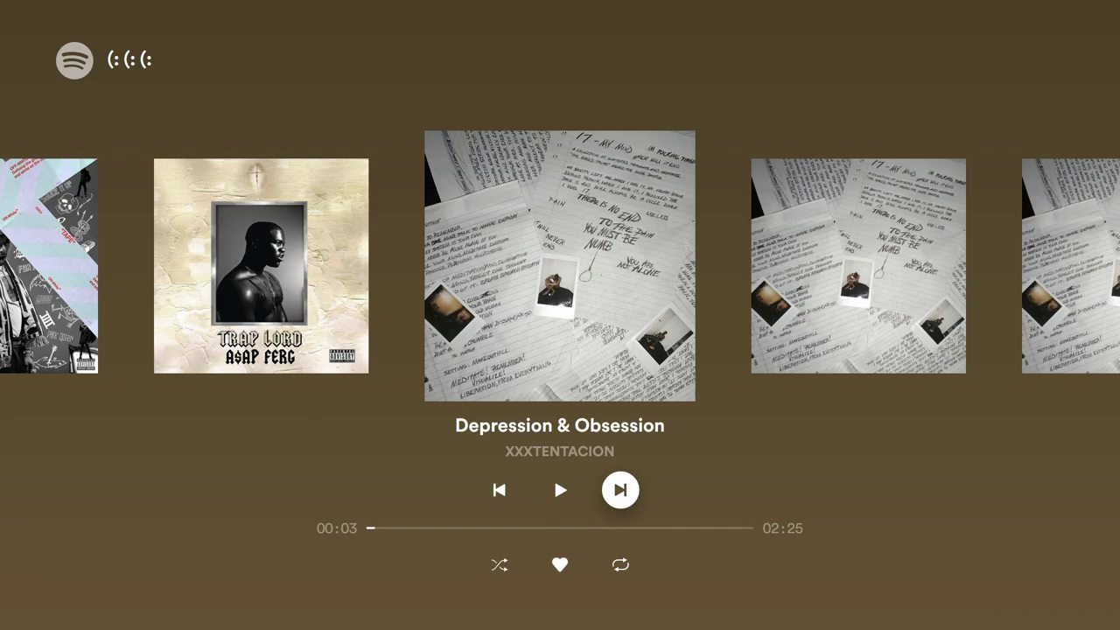
pyautogui.press('Escape')
pyautogui.press('Return')
pyautogui.press('Down')
pyautogui.press('Down')
pyautogui.press('Down')
pyautogui.press('Down')
pyautogui.press('Down')
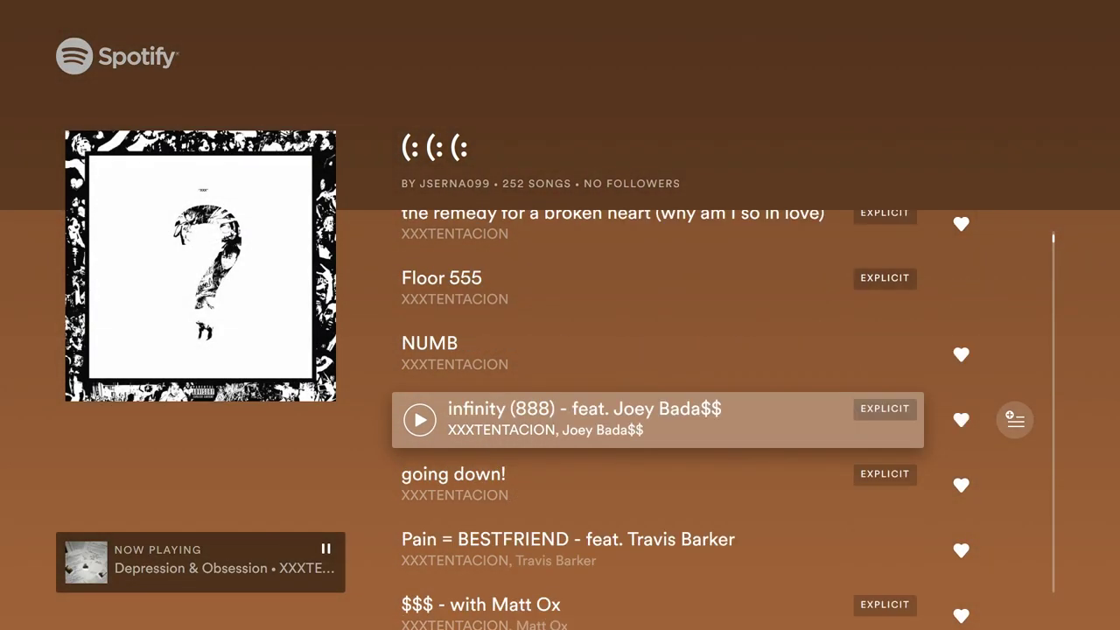
pyautogui.press('Down')
pyautogui.press('Down')
pyautogui.press('Down')
pyautogui.press('Down')
pyautogui.press('Down')
pyautogui.press('Down')
pyautogui.press('Down')
pyautogui.press('Down')
pyautogui.press('Down')
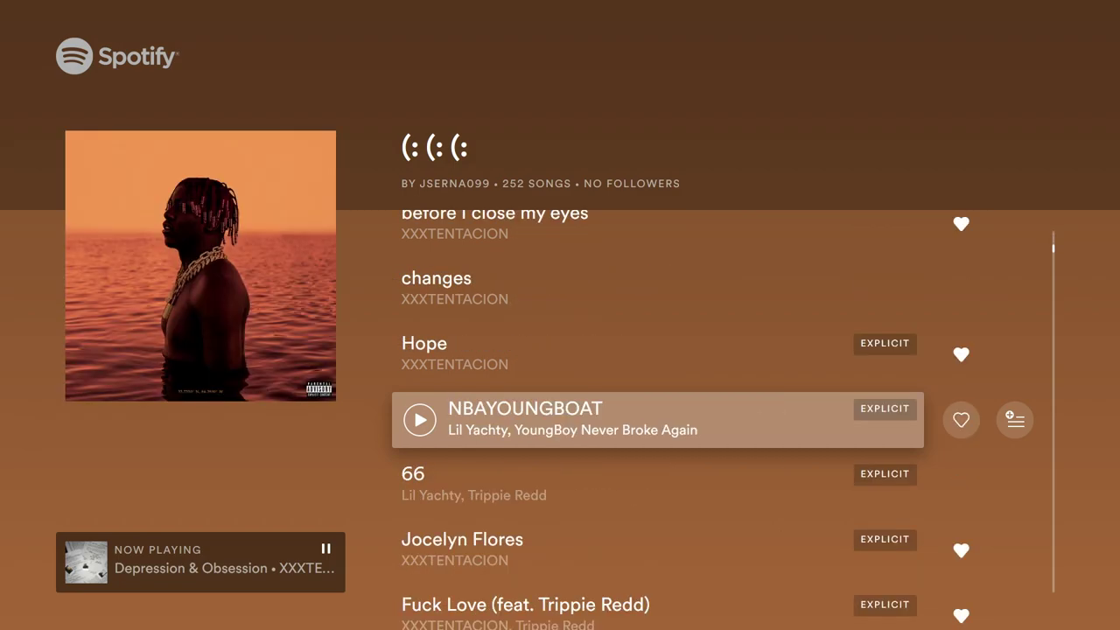
pyautogui.press('Down')
pyautogui.press('Down')
pyautogui.press('Down')
pyautogui.press('Down')
pyautogui.press('Down')
pyautogui.press('Down')
pyautogui.press('Down')
pyautogui.press('Down')
pyautogui.press('Down')
pyautogui.press('Down')
pyautogui.press('Down')
pyautogui.press('Down')
pyautogui.press('Down')
pyautogui.press('Down')
pyautogui.press('Down')
pyautogui.press('Down')
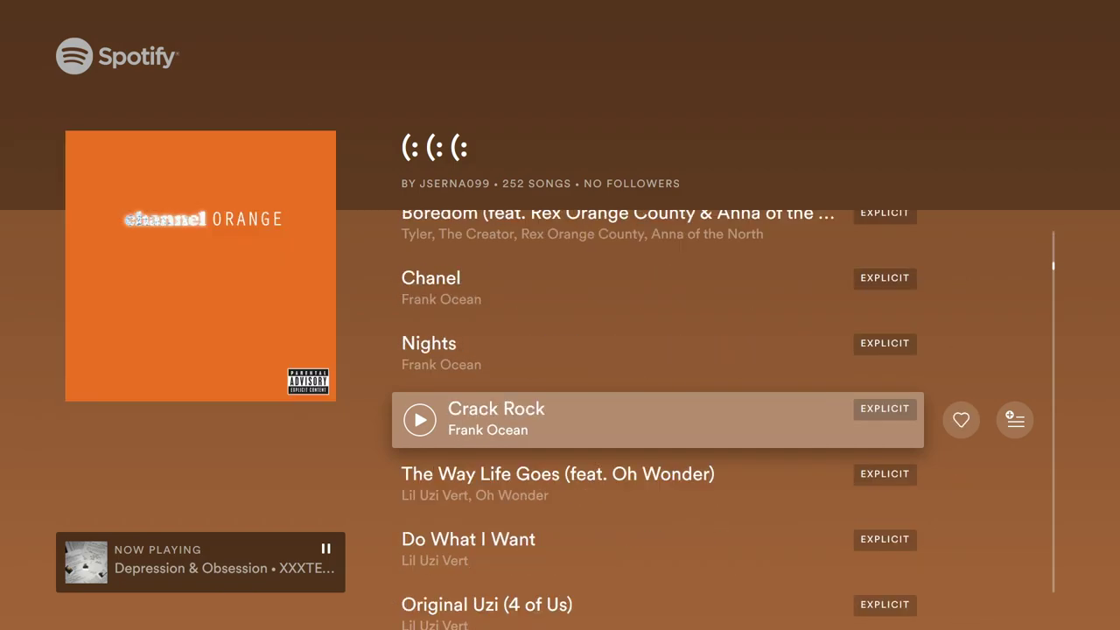
pyautogui.press('Return')
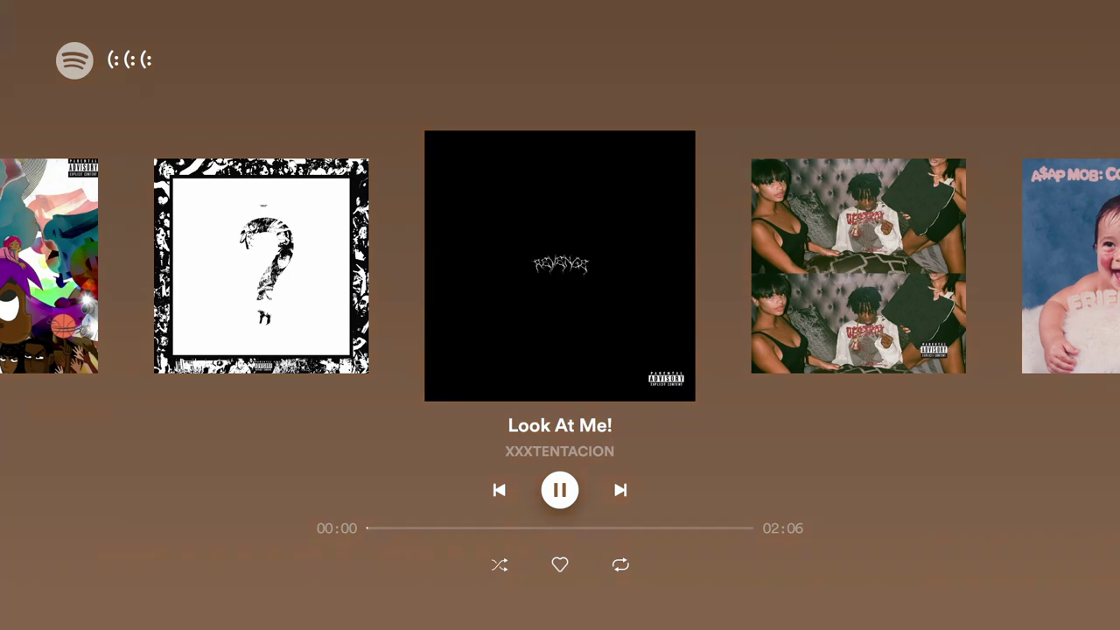
pyautogui.press('super')
pyautogui.press('Down')
pyautogui.press('Down')
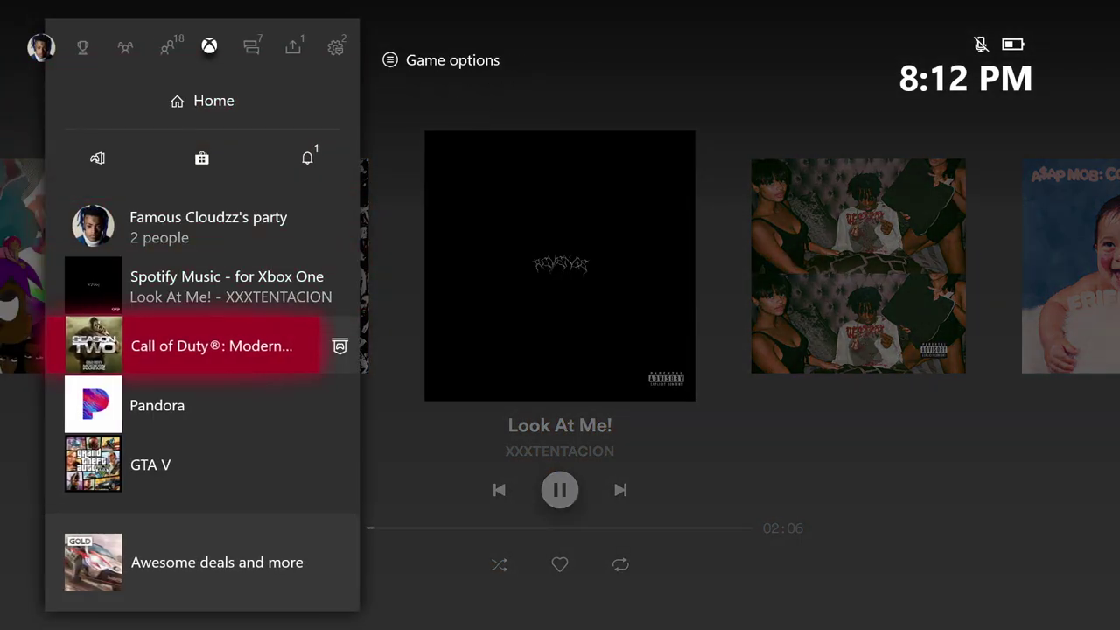
# Switch back to Call of Duty and cycle the Multiplayer tabs Store, Weapons, then Play.
pyautogui.press('Return')
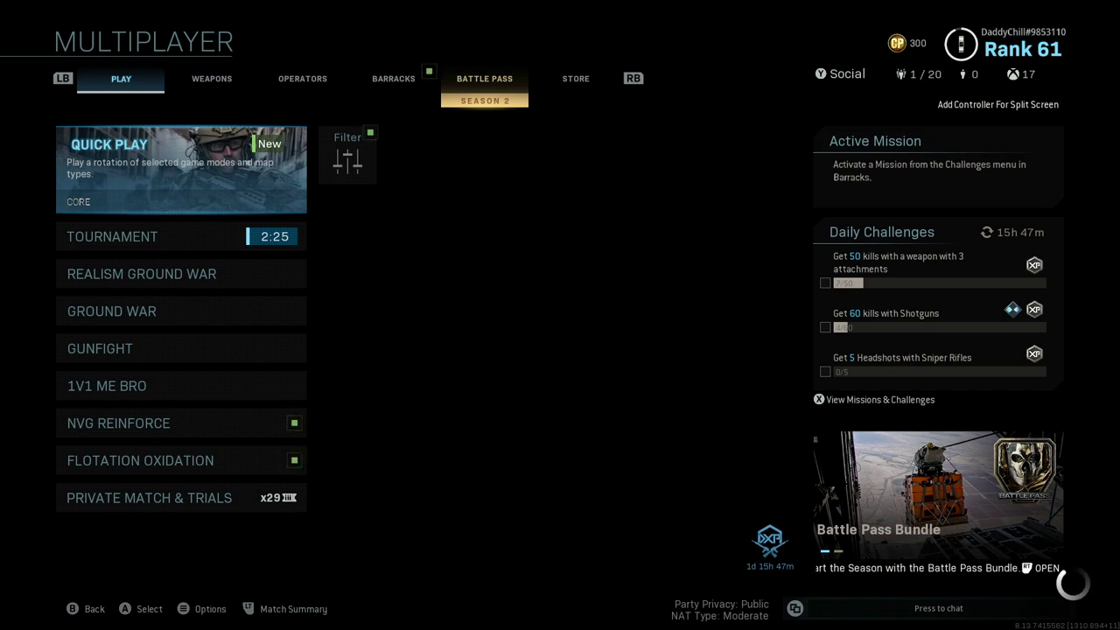
pyautogui.press('pageup')
pyautogui.press('pagedown')
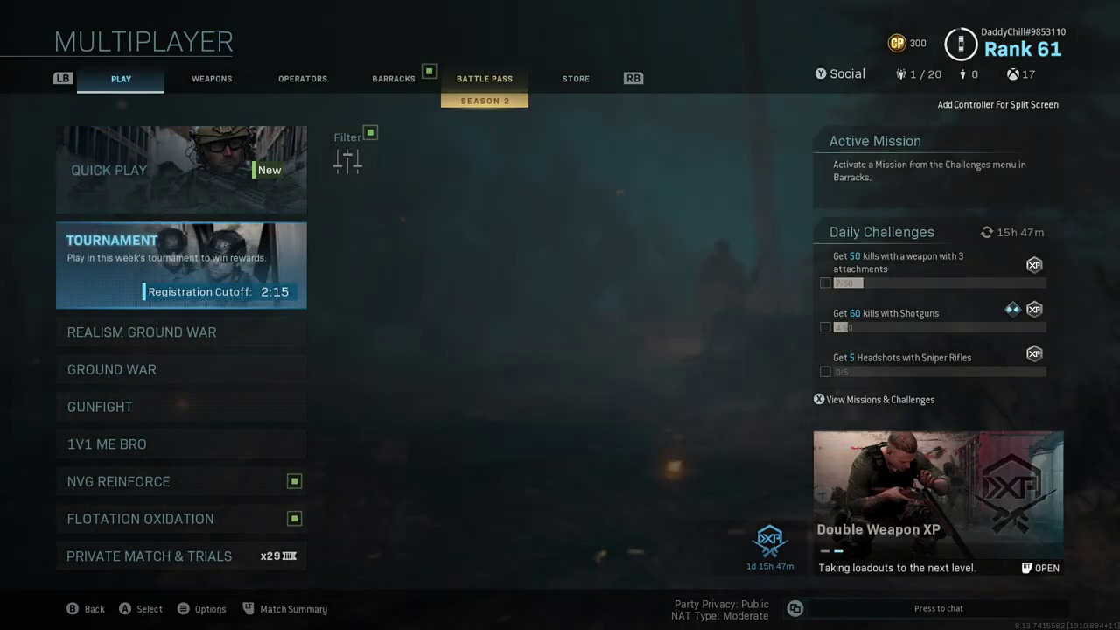
pyautogui.press('pagedown')
pyautogui.press('Down')
pyautogui.press('Down')
pyautogui.press('pageup')
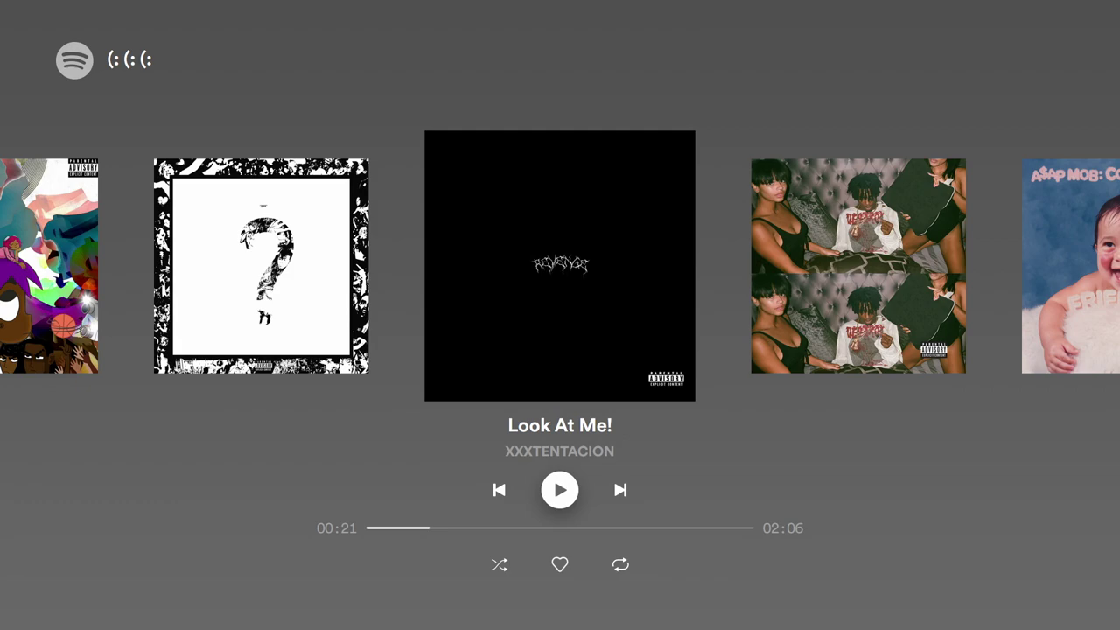
# Go to the Xbox Home screen and browse the tiles from Pandora back to Spotify.
pyautogui.press('super')
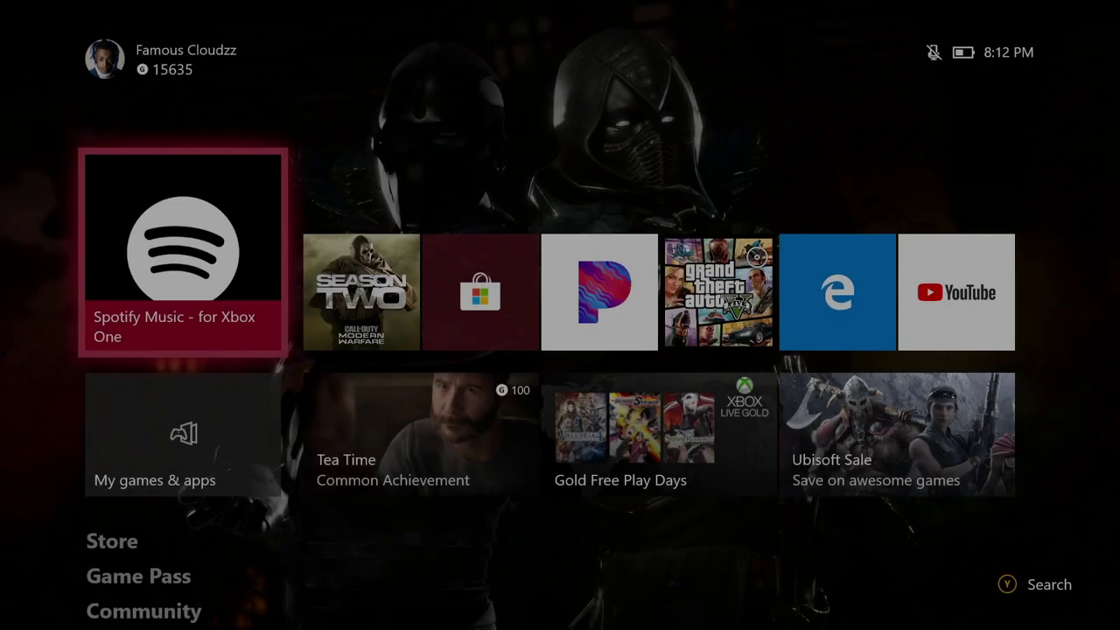
pyautogui.press('Right')
pyautogui.press('Right')
pyautogui.press('Right')
pyautogui.press('Right')
pyautogui.press('Left')
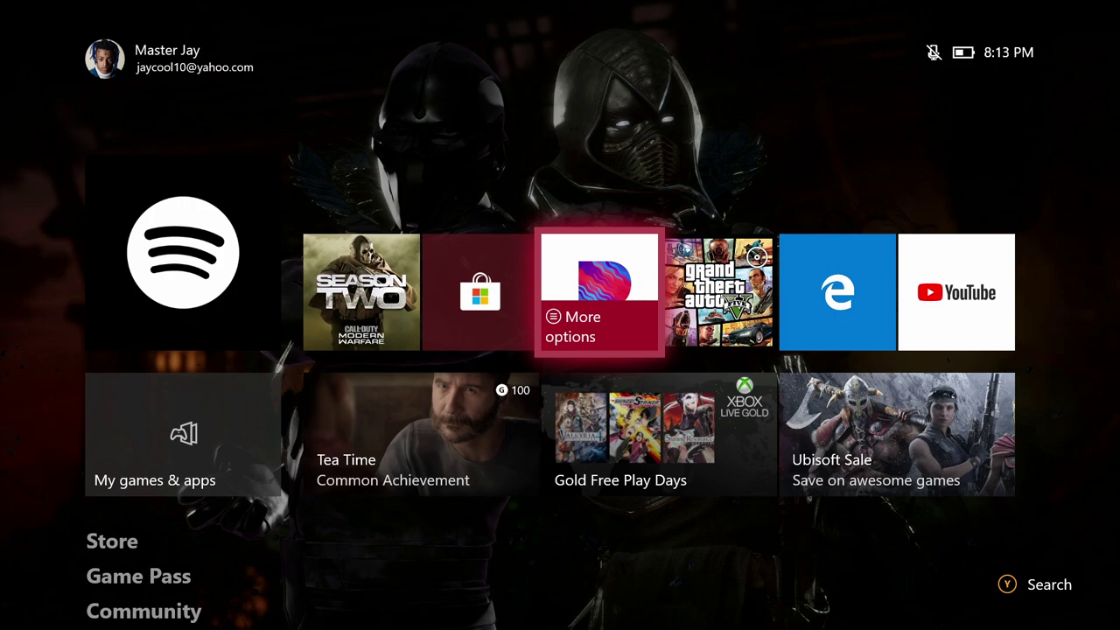
pyautogui.press('Left')
pyautogui.press('Left')
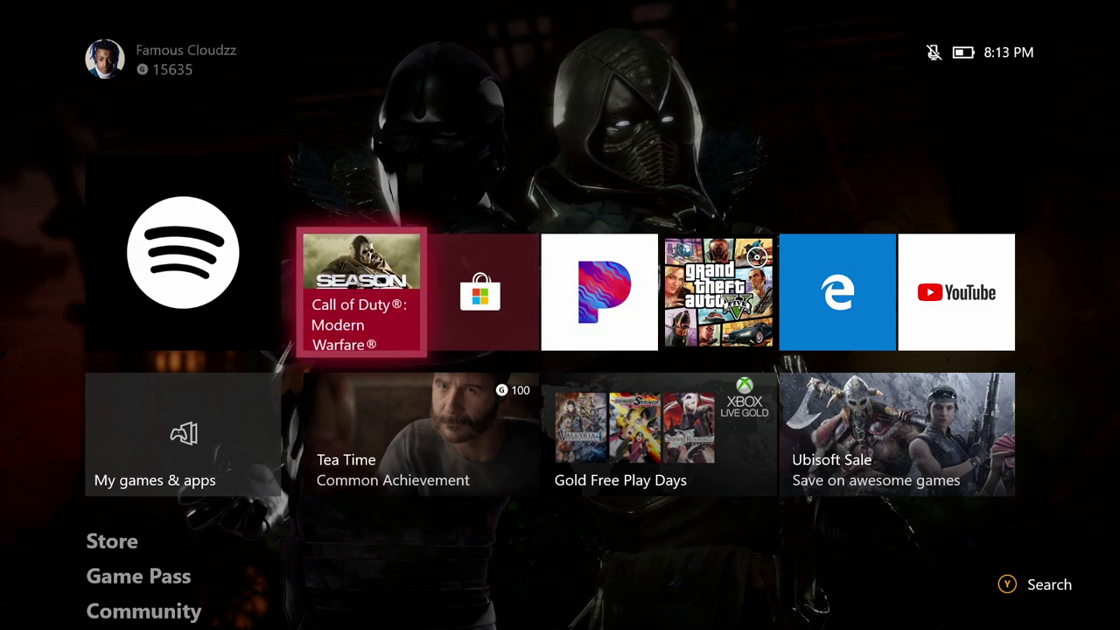
pyautogui.press('Left')
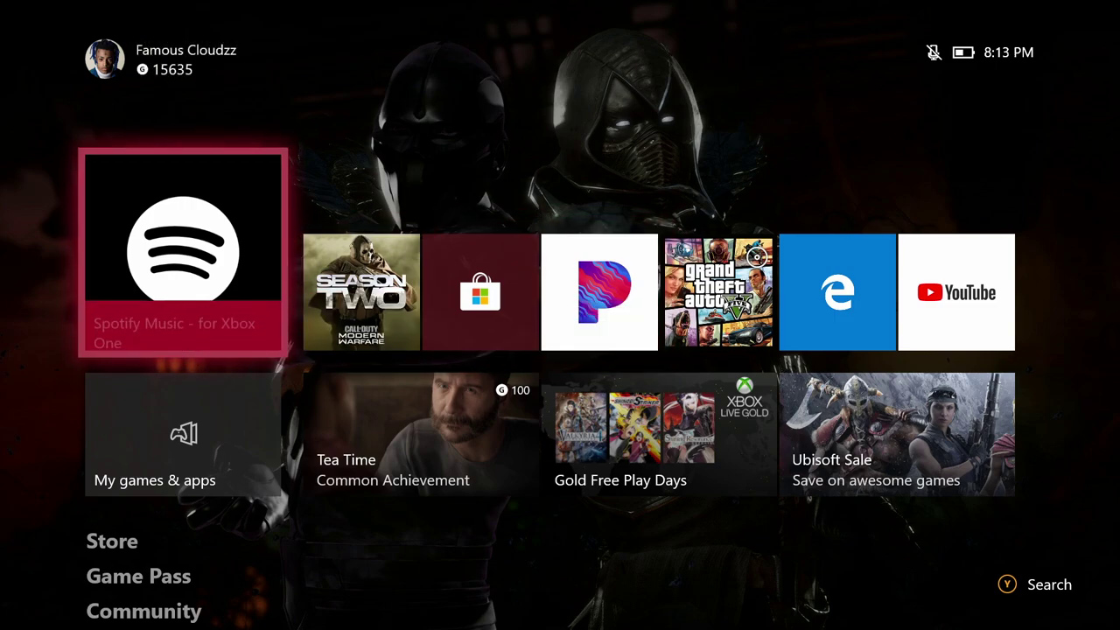